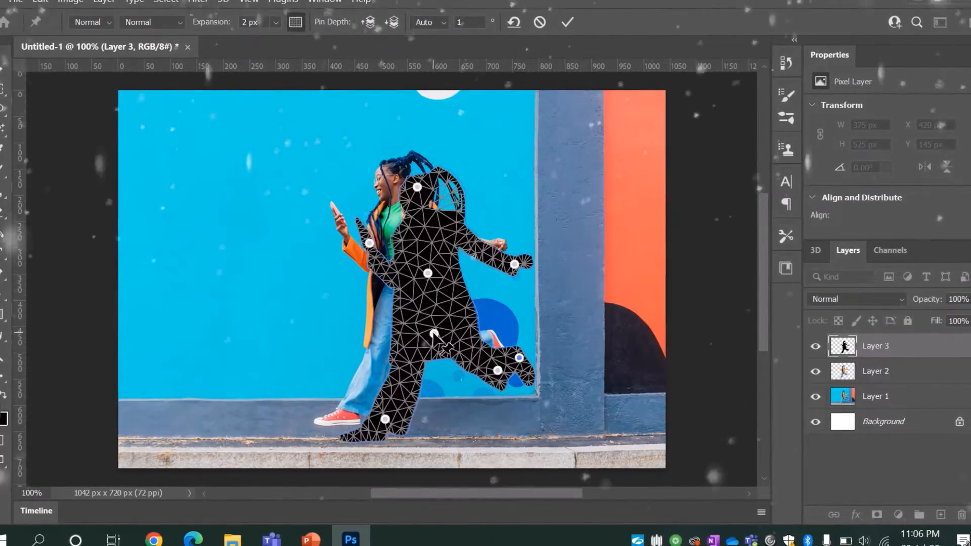
# Puppet-warp the black silhouette by shifting its torso, hip, front hand and head pins to the right, away from the woman.
pyautogui.moveTo(434, 333); pyautogui.dragTo(445, 339)
pyautogui.moveTo(428, 273); pyautogui.dragTo(444, 280)
pyautogui.moveTo(369, 243); pyautogui.dragTo(387, 257)
pyautogui.moveTo(418, 187); pyautogui.dragTo(449, 189)
pyautogui.moveTo(444, 280); pyautogui.dragTo(460, 291)
pyautogui.moveTo(446, 339); pyautogui.dragTo(454, 360)
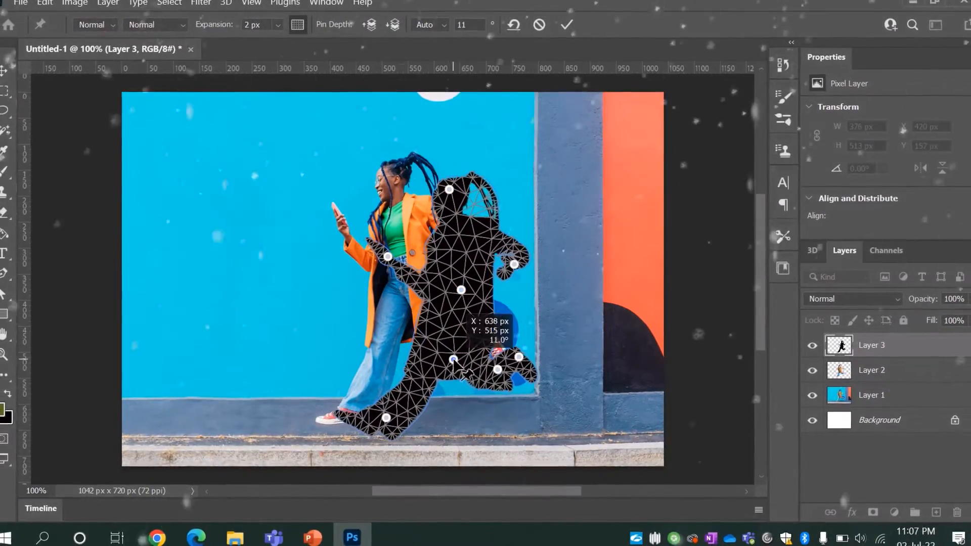
# Reposition the silhouette's raised leg, hip, chest, head and rear hand pins to the right and apply the puppet warp.
pyautogui.moveTo(519, 358); pyautogui.dragTo(543, 350)
pyautogui.moveTo(498, 369); pyautogui.dragTo(508, 382)
pyautogui.moveTo(453, 361); pyautogui.dragTo(454, 375)
pyautogui.moveTo(462, 290); pyautogui.dragTo(488, 305)
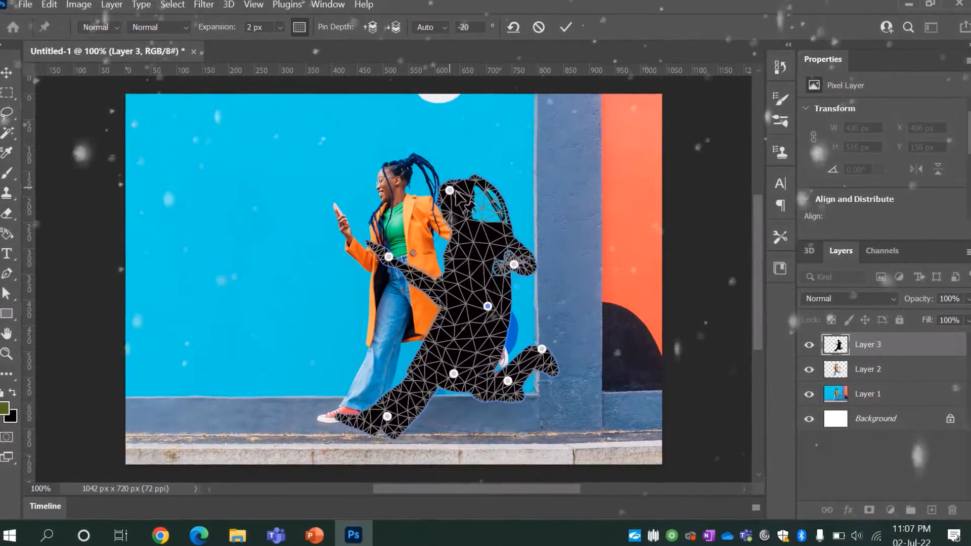
pyautogui.moveTo(450, 190); pyautogui.dragTo(468, 197)
pyautogui.moveTo(514, 265); pyautogui.dragTo(569, 292)
pyautogui.click(6, 72)
pyautogui.click(471, 219)
# Place the silhouette on Layer 3 beneath Layer 2, lower its opacity and nudge it slightly down and right.
pyautogui.moveTo(840, 349); pyautogui.dragTo(840, 379)
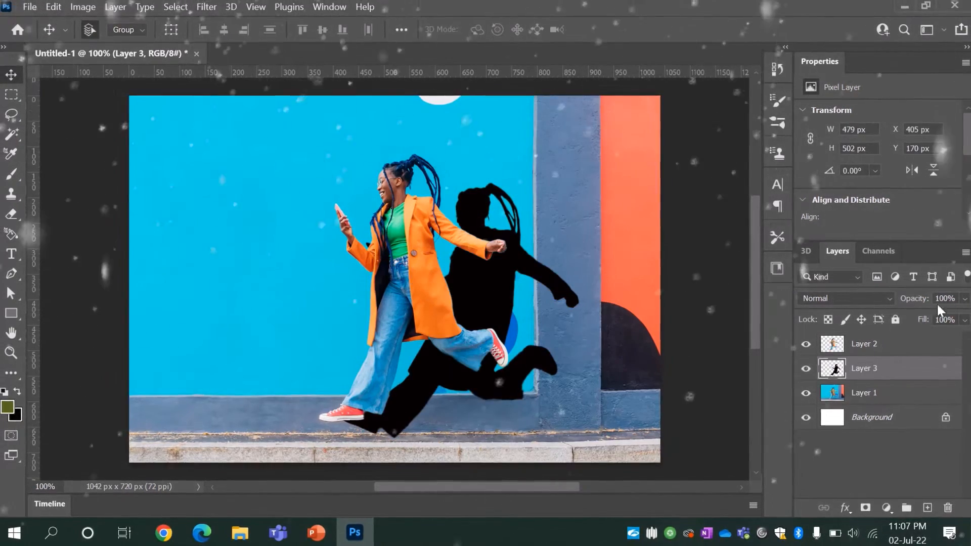
pyautogui.click(965, 299)
pyautogui.moveTo(962, 317); pyautogui.dragTo(902, 318)
pyautogui.moveTo(472, 294); pyautogui.dragTo(479, 309)
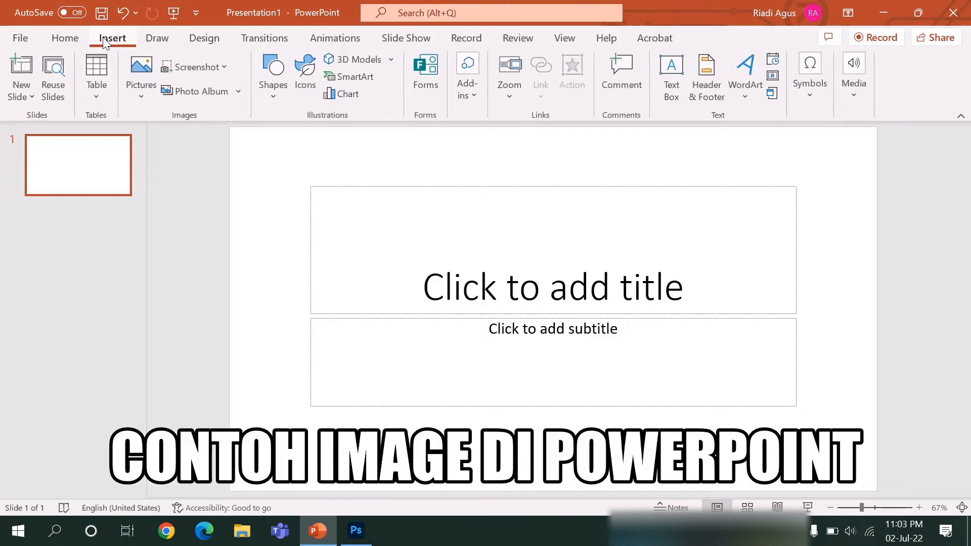
# Insert the stock image of the running woman in an orange coat against a blue wall into the slide.
pyautogui.click(305, 74)
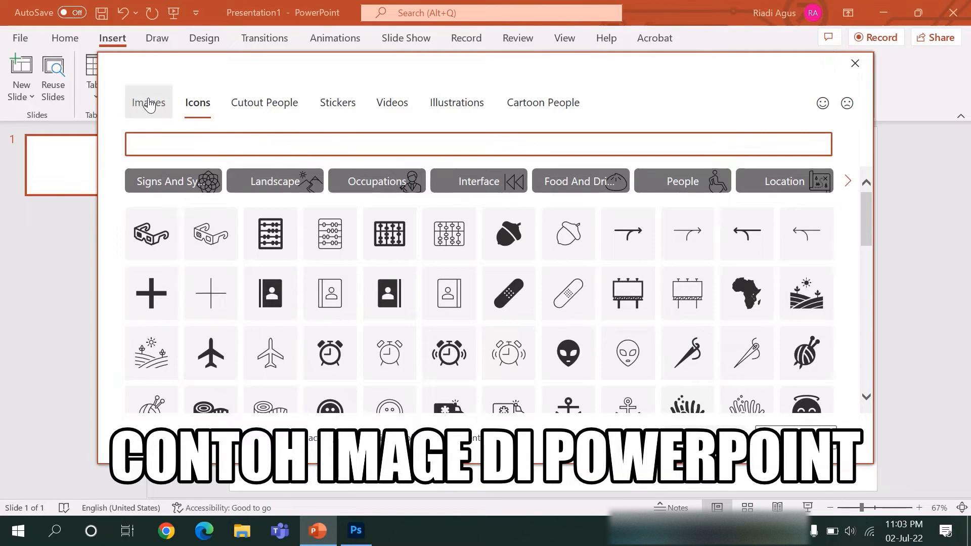
pyautogui.click(148, 103)
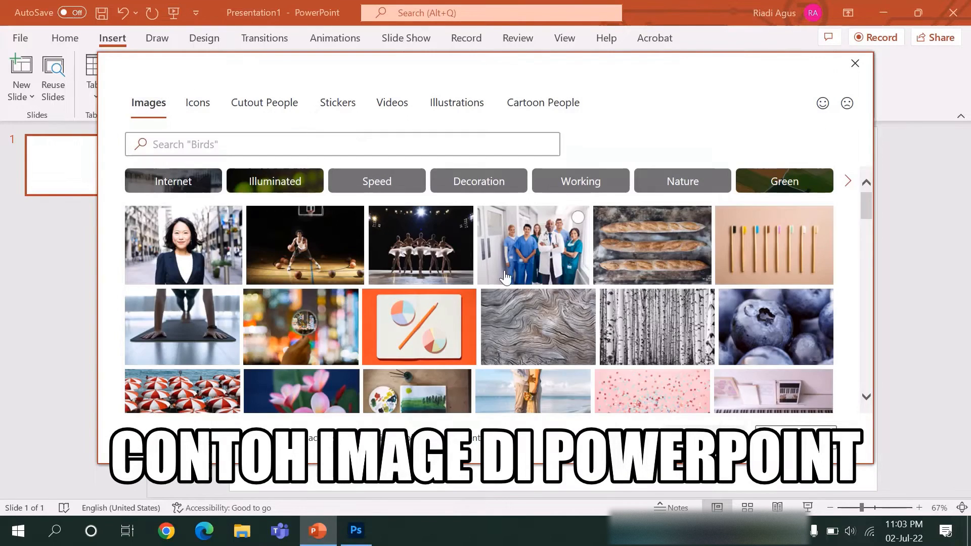
pyautogui.scroll(-2, 595, 277)
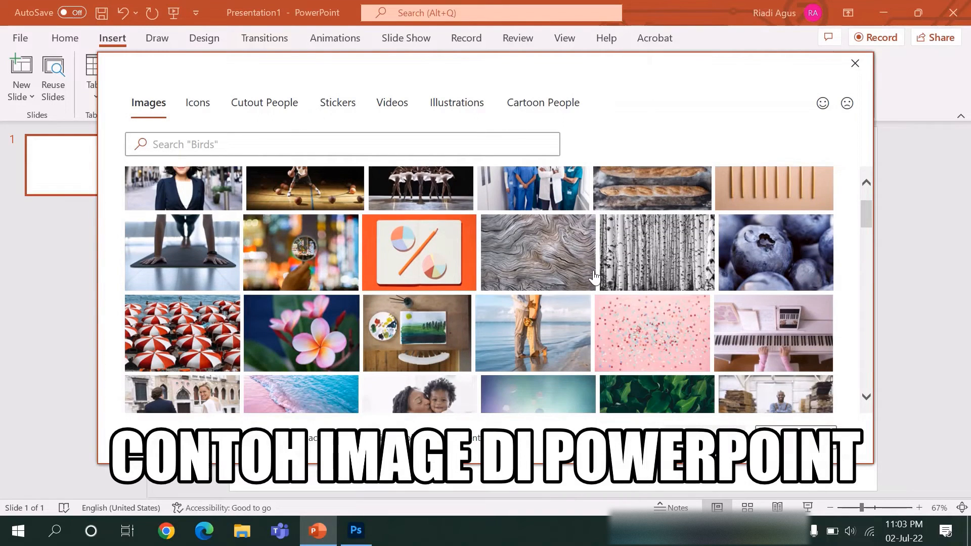
pyautogui.scroll(-5, 595, 277)
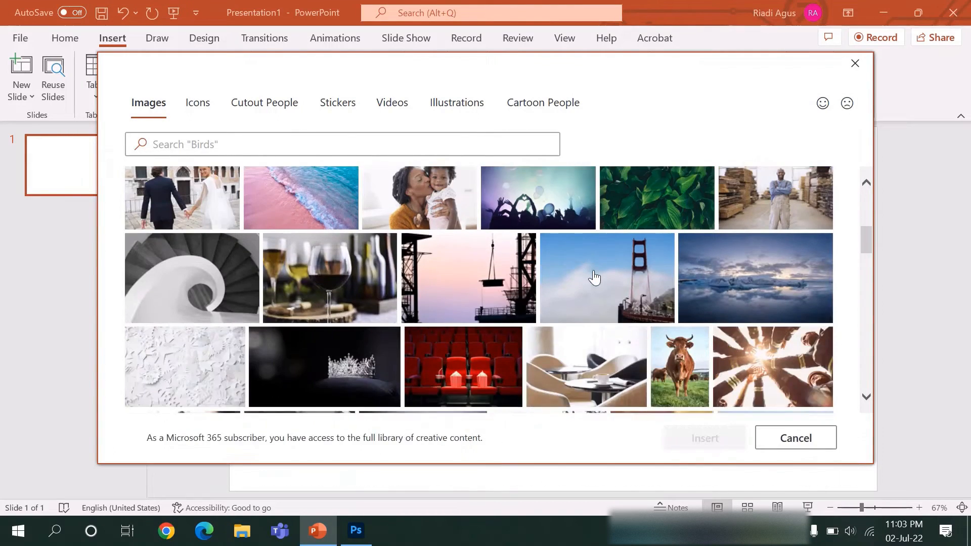
pyautogui.scroll(-5, 595, 277)
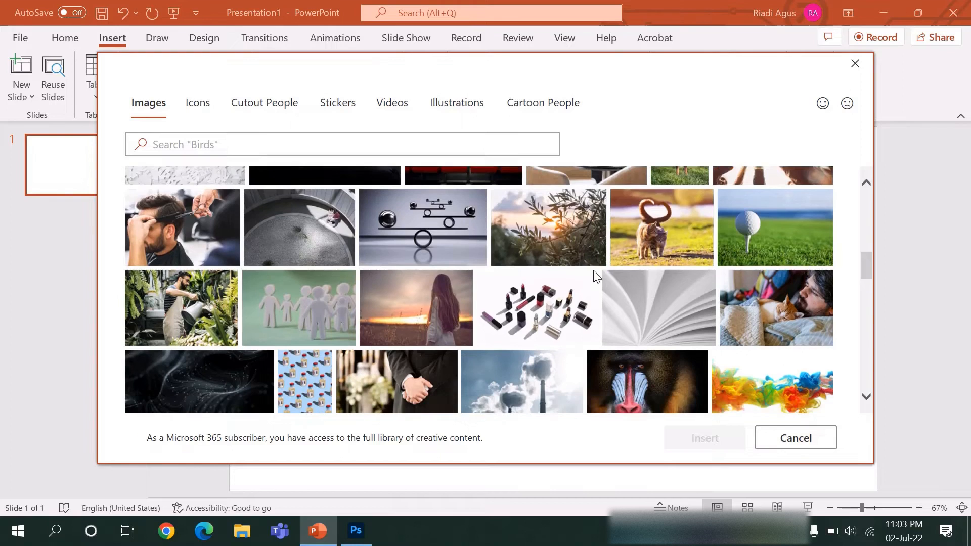
pyautogui.scroll(-5, 594, 277)
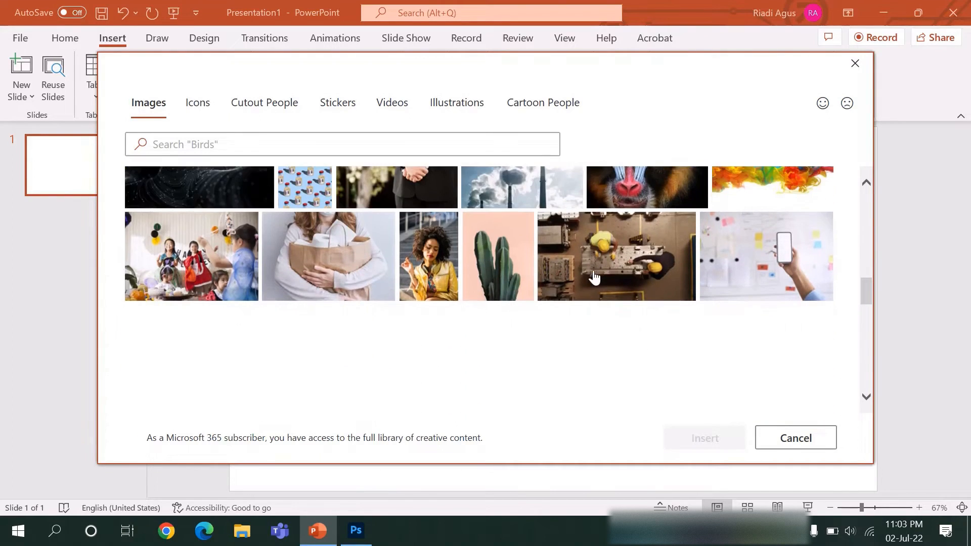
pyautogui.scroll(-5, 594, 277)
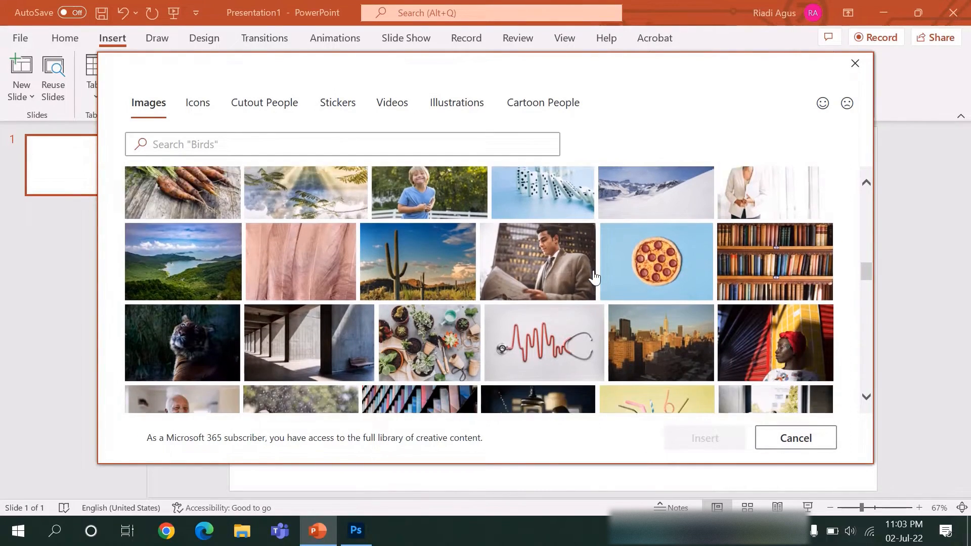
pyautogui.scroll(-3, 595, 277)
pyautogui.scroll(-2, 594, 277)
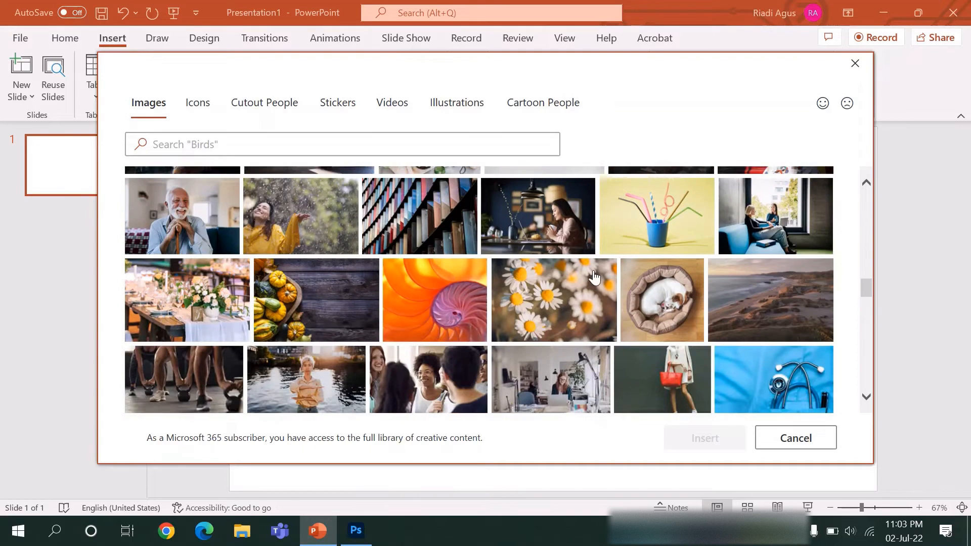
pyautogui.scroll(-2, 594, 278)
pyautogui.scroll(-5, 593, 276)
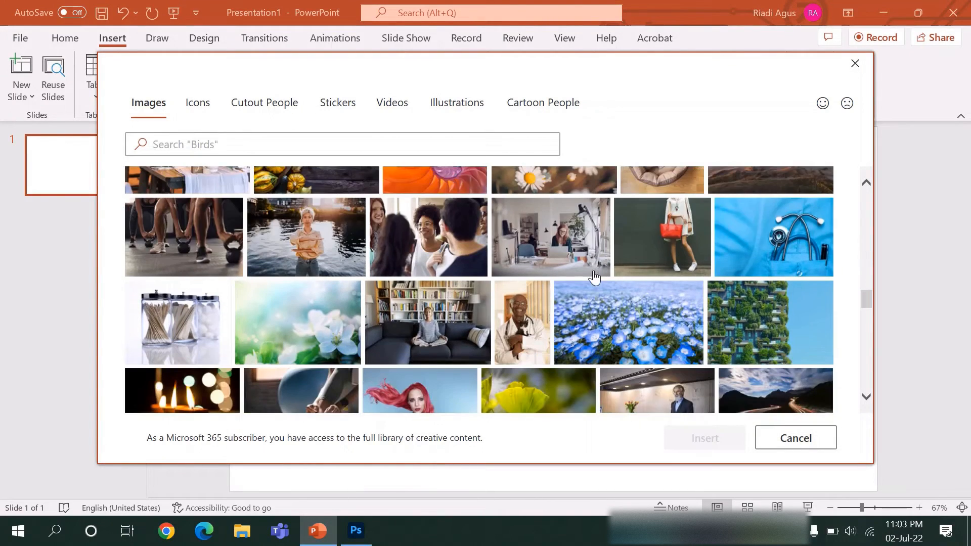
pyautogui.scroll(-3, 594, 277)
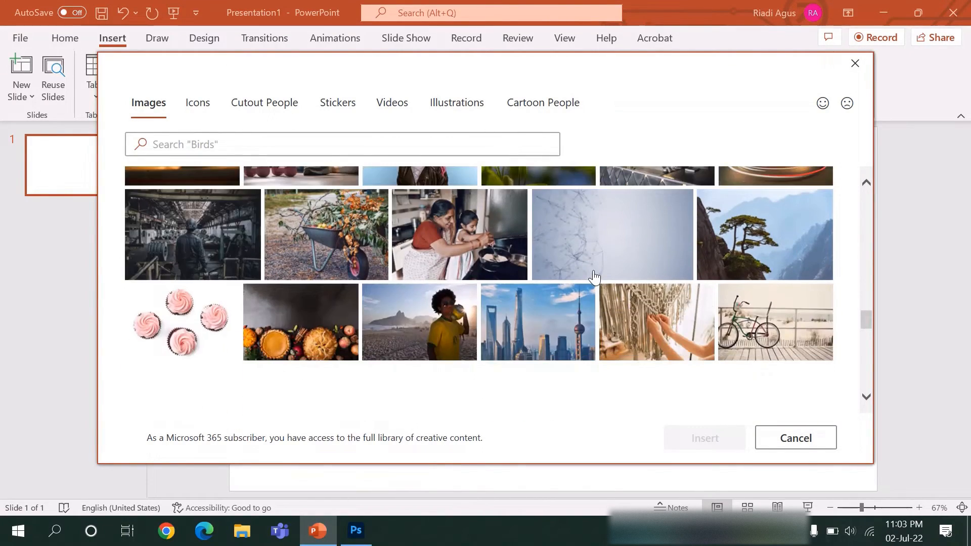
pyautogui.scroll(-2, 595, 277)
pyautogui.scroll(-1, 597, 276)
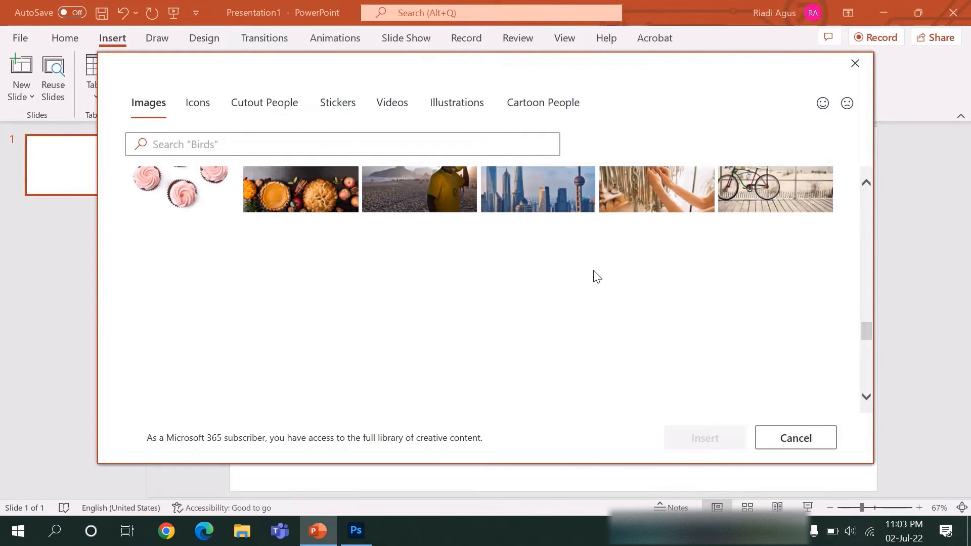
pyautogui.scroll(-1, 596, 277)
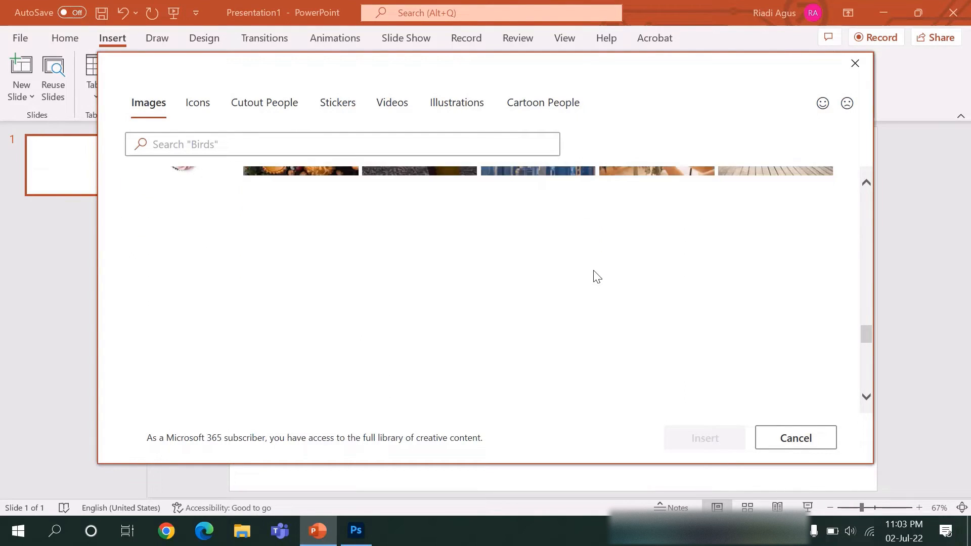
pyautogui.scroll(1, 594, 277)
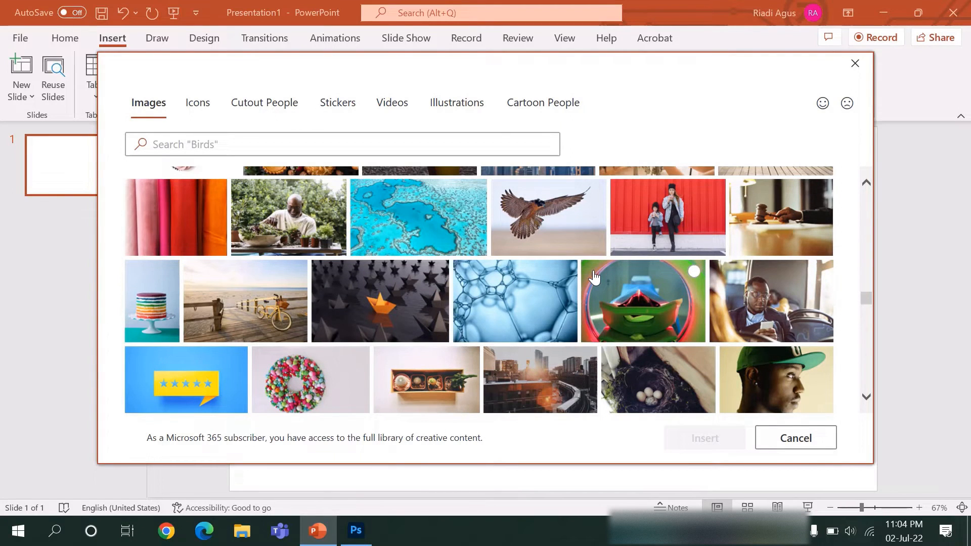
pyautogui.scroll(-7, 595, 277)
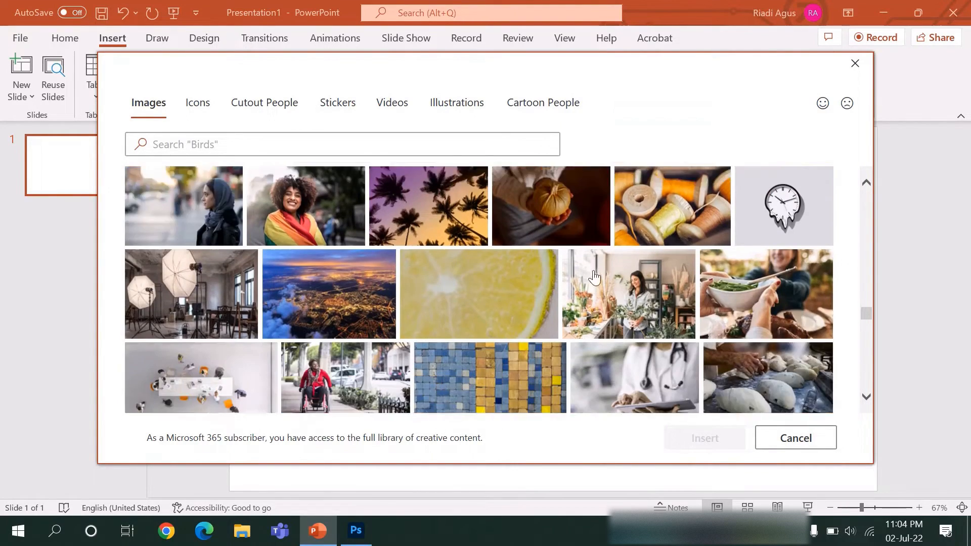
pyautogui.scroll(-2, 594, 277)
pyautogui.scroll(-7, 594, 278)
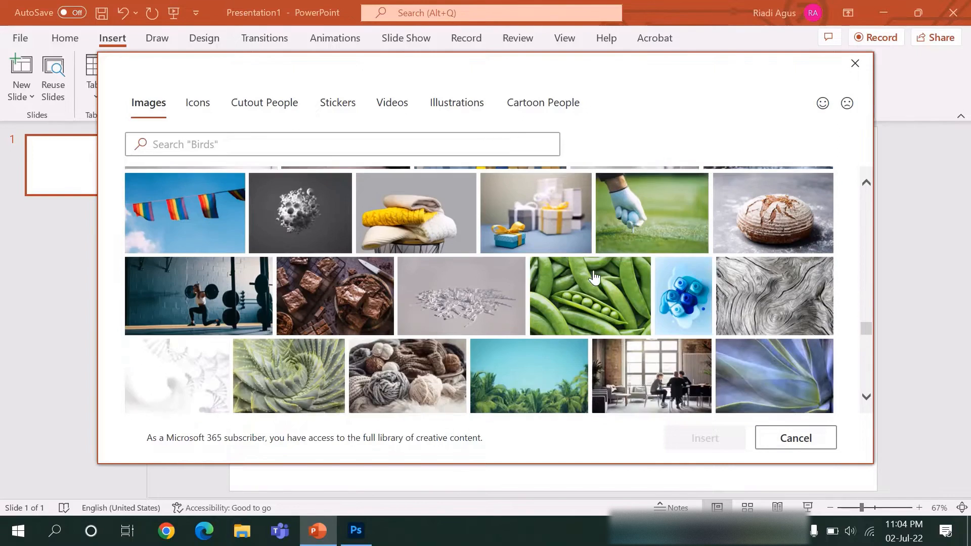
pyautogui.scroll(-8, 594, 277)
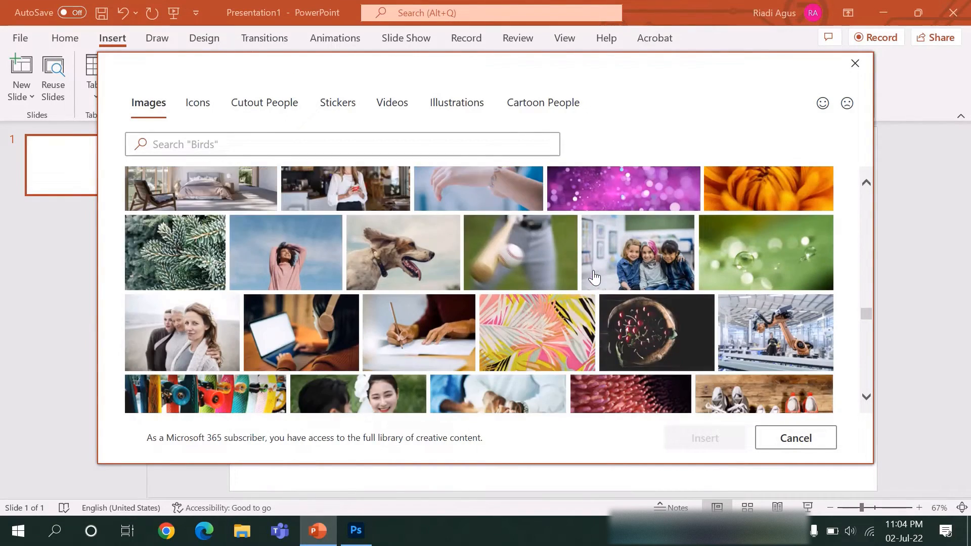
pyautogui.scroll(-10, 594, 276)
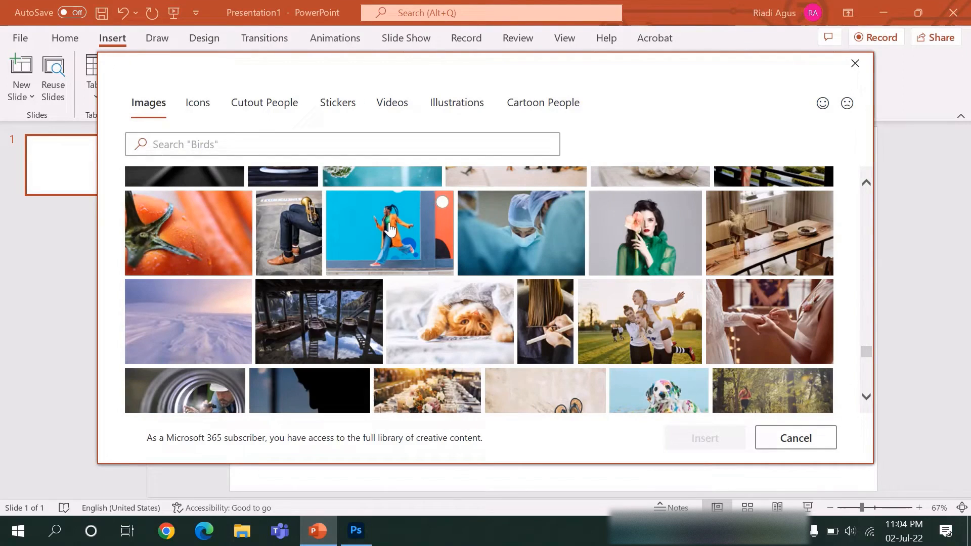
pyautogui.click(390, 229)
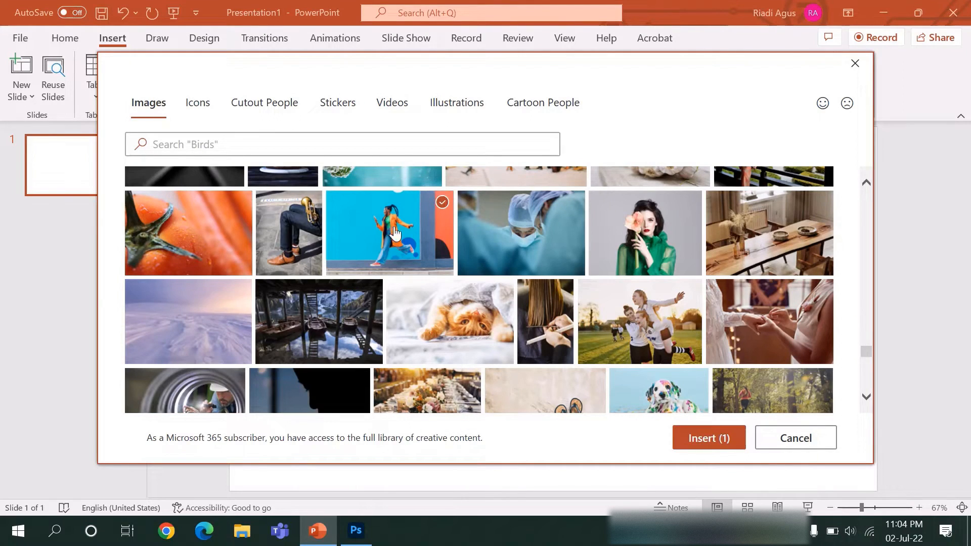
pyautogui.click(692, 439)
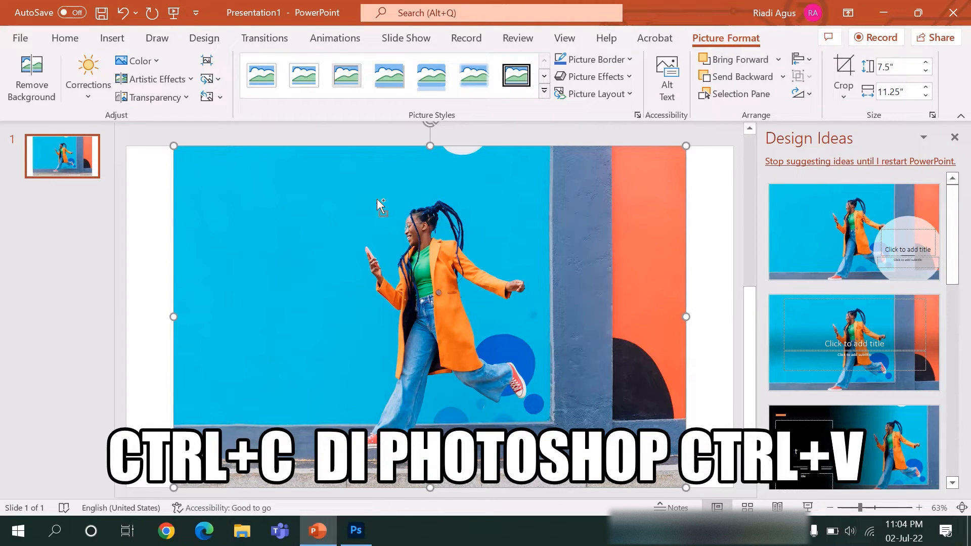
# Switch to Photoshop and paste the copied picture into a new 1042 x 720 px document at 72 ppi.
pyautogui.click(356, 530)
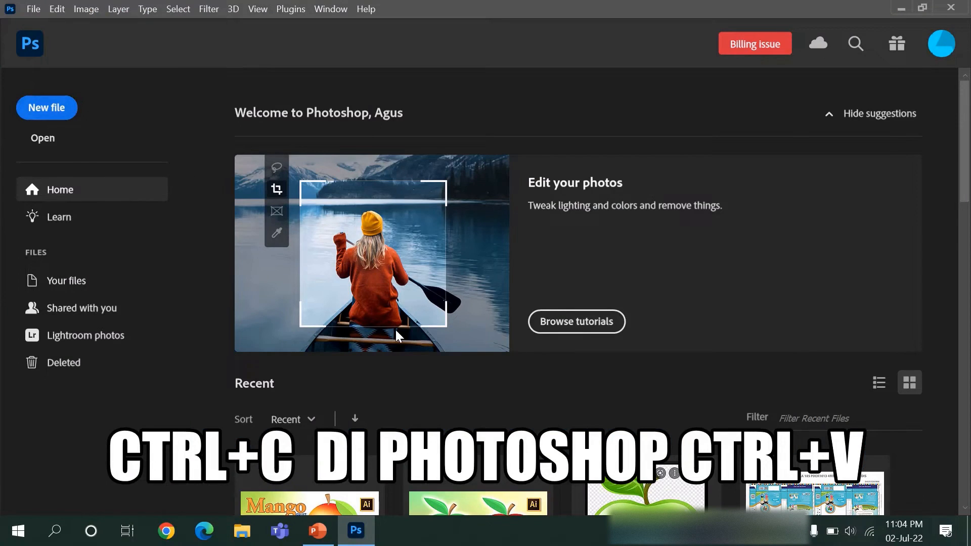
pyautogui.hotkey('ctrl', 'n')
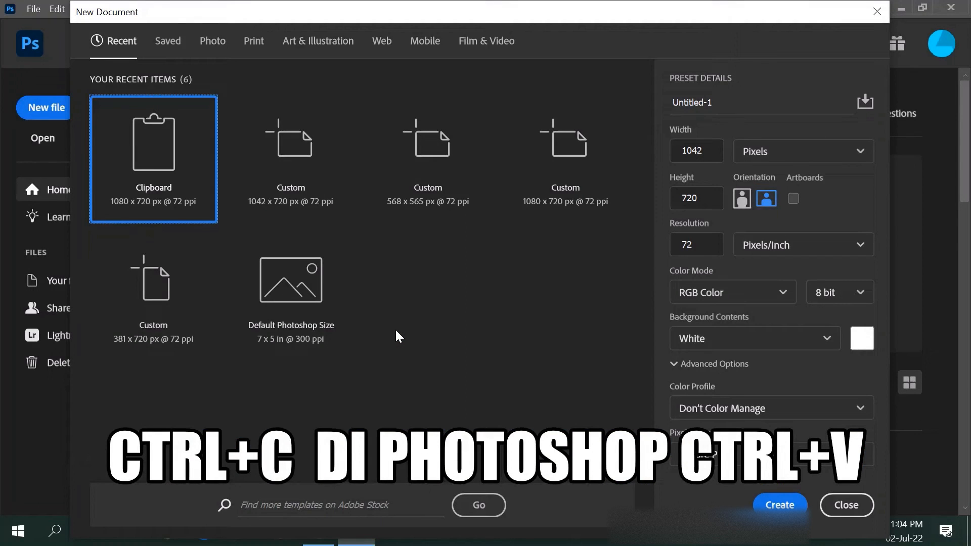
pyautogui.click(316, 189)
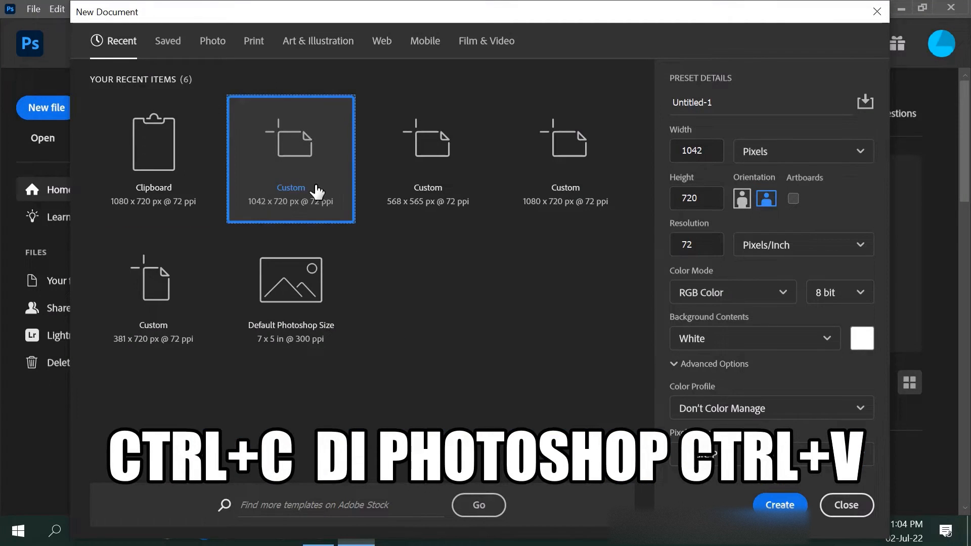
pyautogui.click(758, 507)
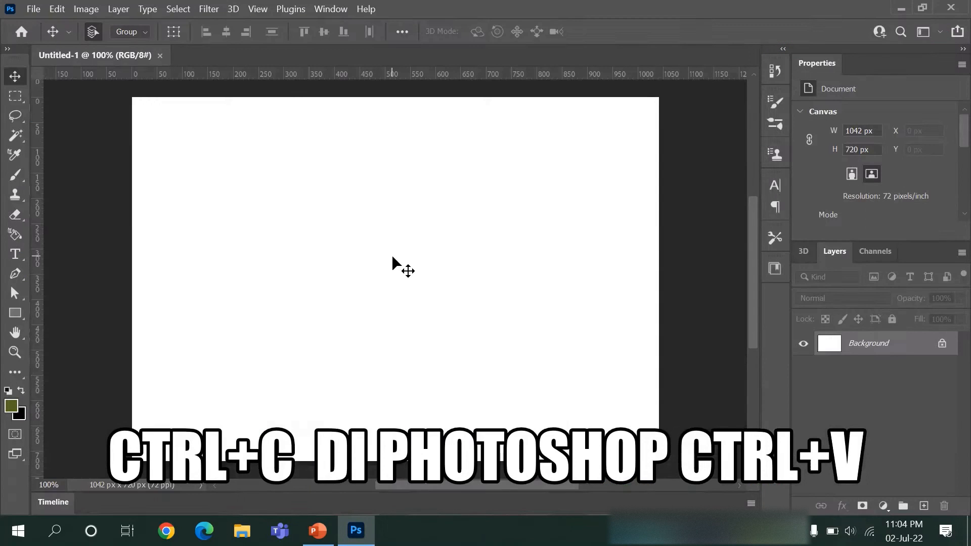
pyautogui.hotkey('ctrl', 'v')
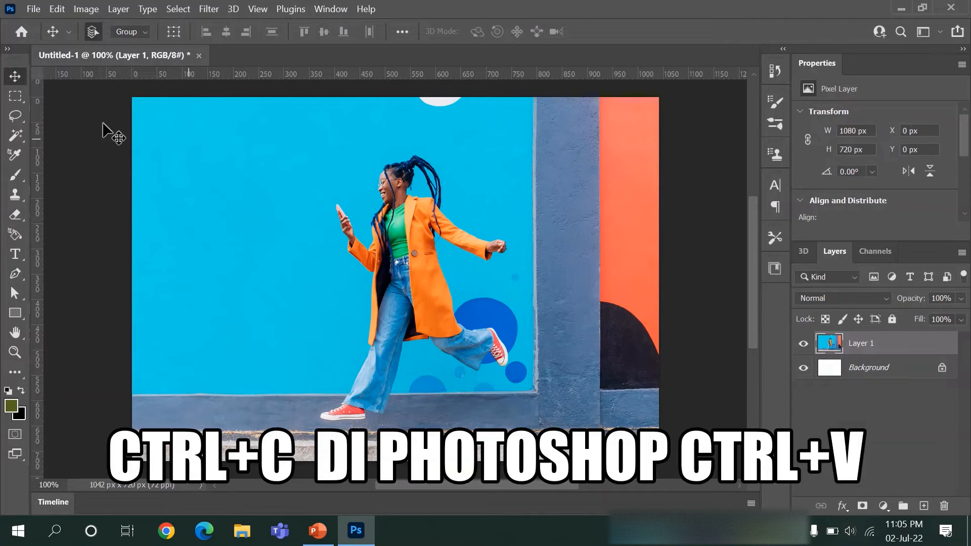
# Select the running woman with a rectangular marquee refined by Select Subject, and copy her to a new layer.
pyautogui.click(15, 96)
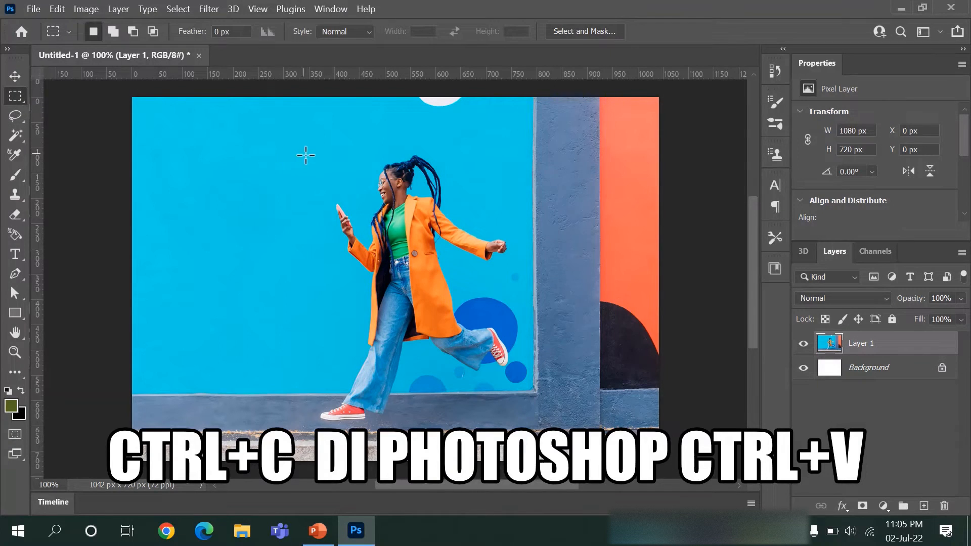
pyautogui.moveTo(304, 147); pyautogui.dragTo(523, 427)
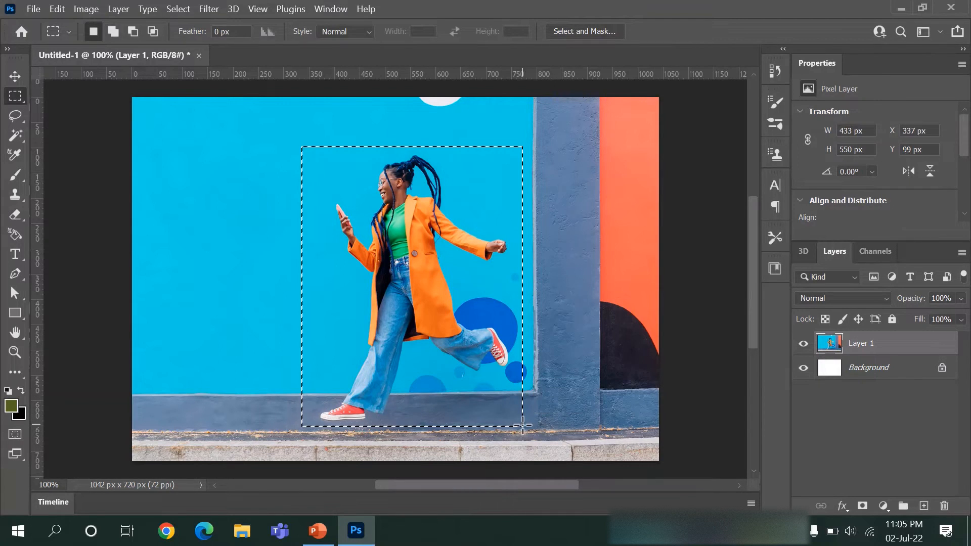
pyautogui.click(178, 9)
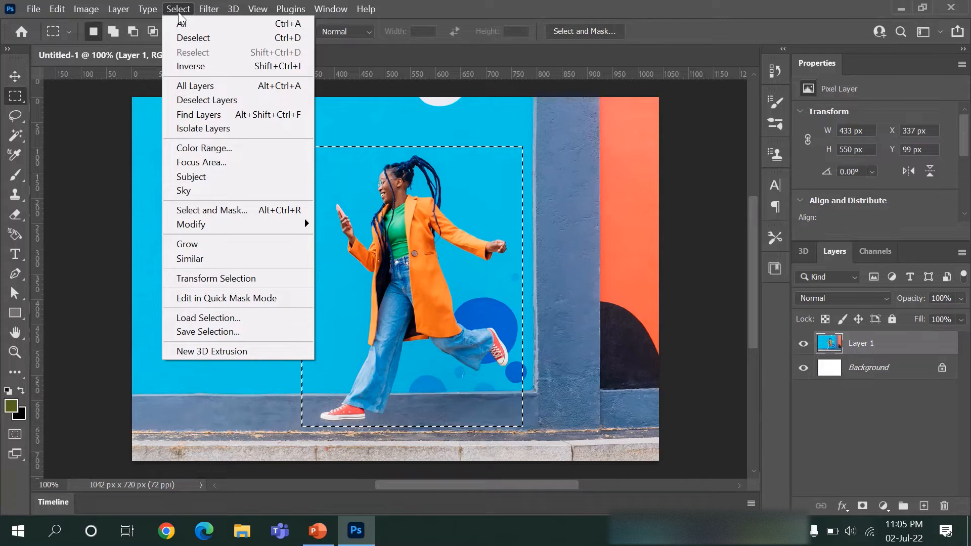
pyautogui.click(191, 177)
pyautogui.click(479, 220)
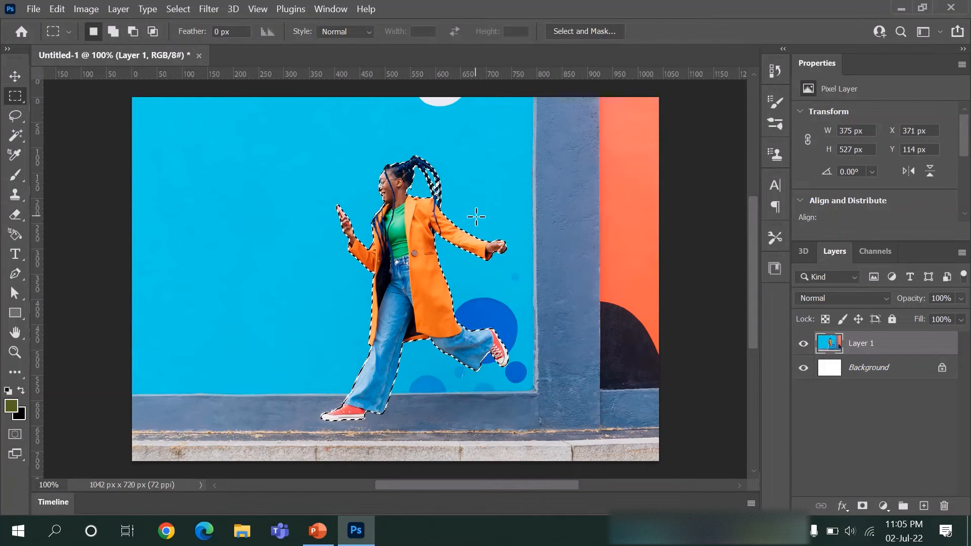
pyautogui.hotkey('ctrl', 'j')
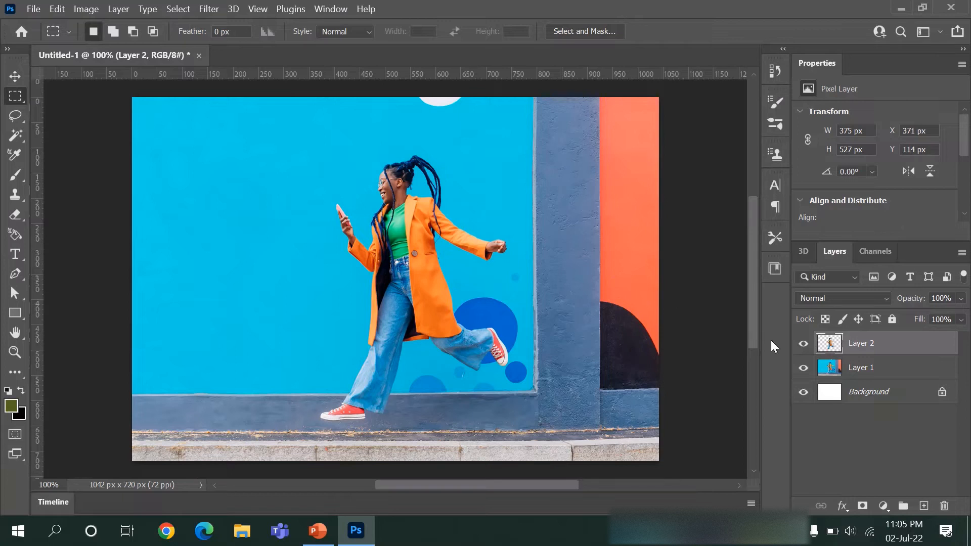
# Load the outline of the Layer 2 cut-out as a selection, fill it with the near-black background colour on a new layer, and deselect.
pyautogui.keyDown('ctrl'); pyautogui.click(829, 346); pyautogui.keyUp('ctrl')
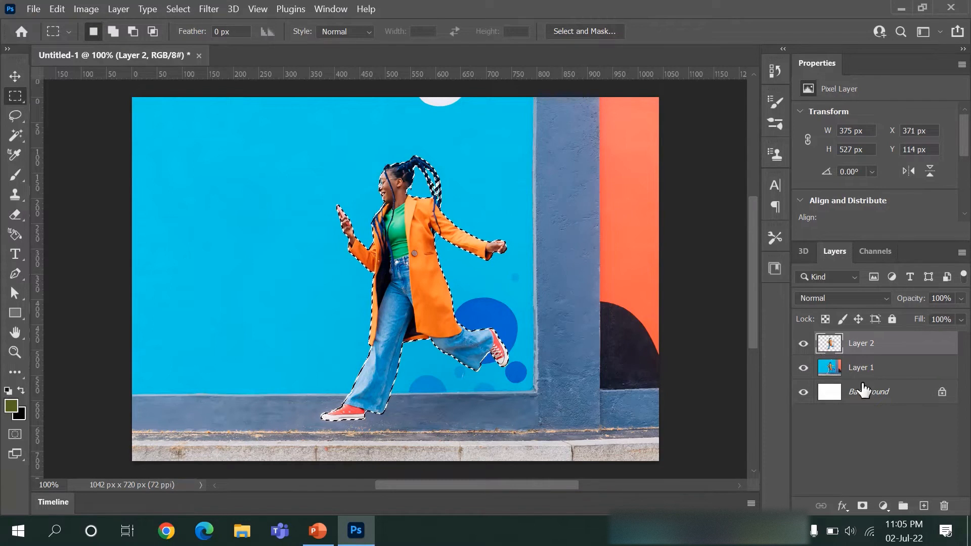
pyautogui.click(923, 507)
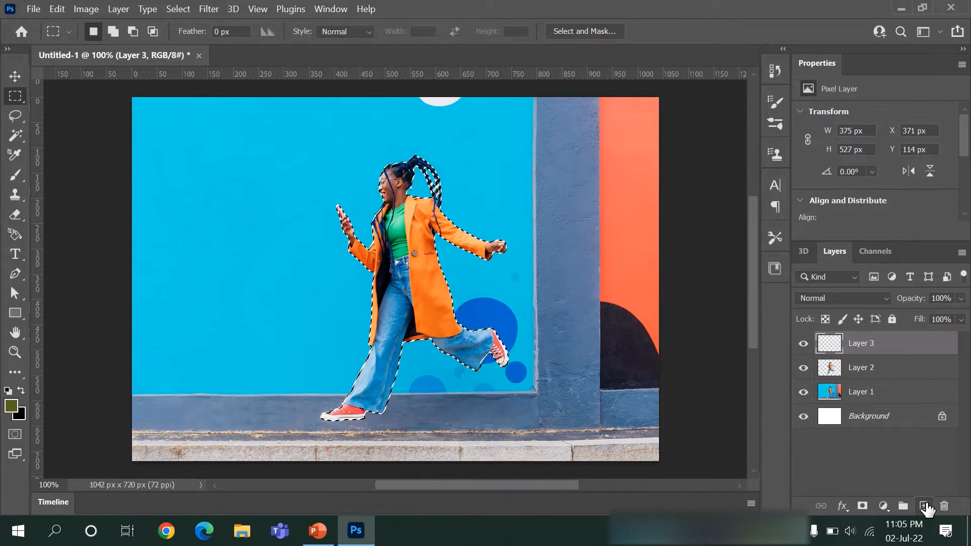
pyautogui.click(23, 415)
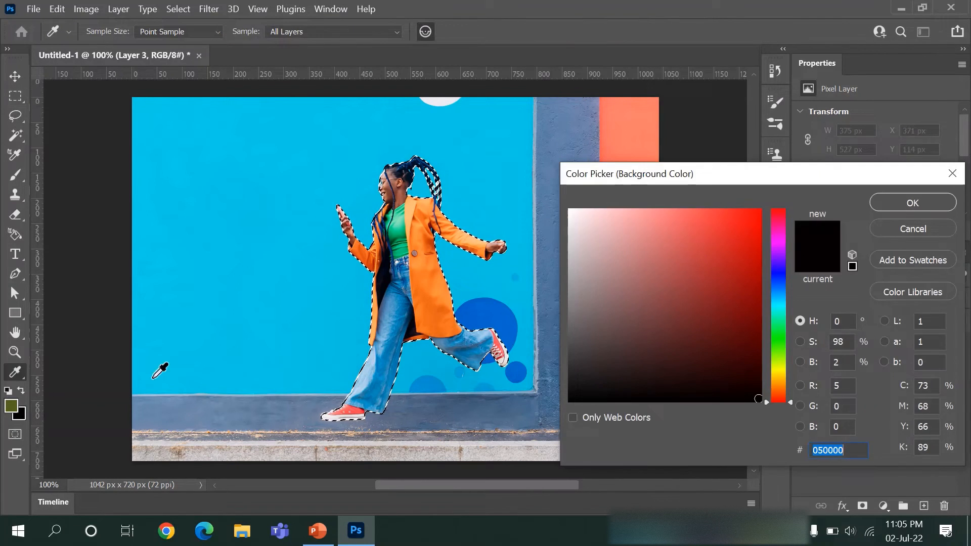
pyautogui.click(910, 203)
pyautogui.press('m')
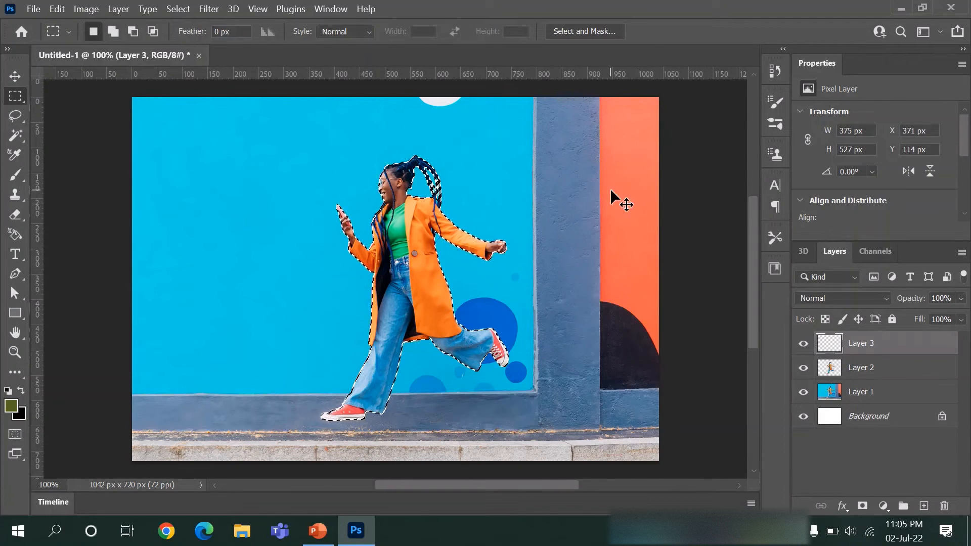
pyautogui.hotkey('ctrl', 'BackSpace')
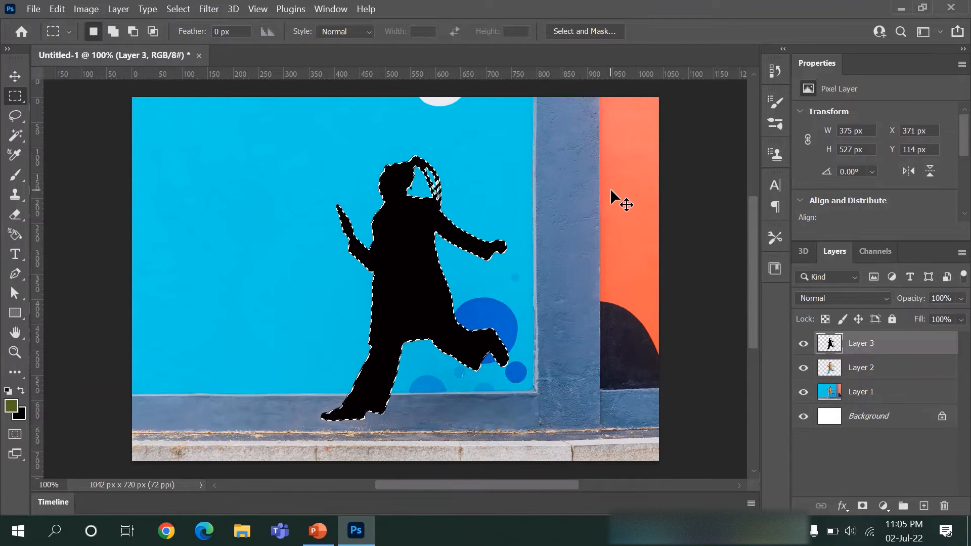
pyautogui.hotkey('ctrl', 'd')
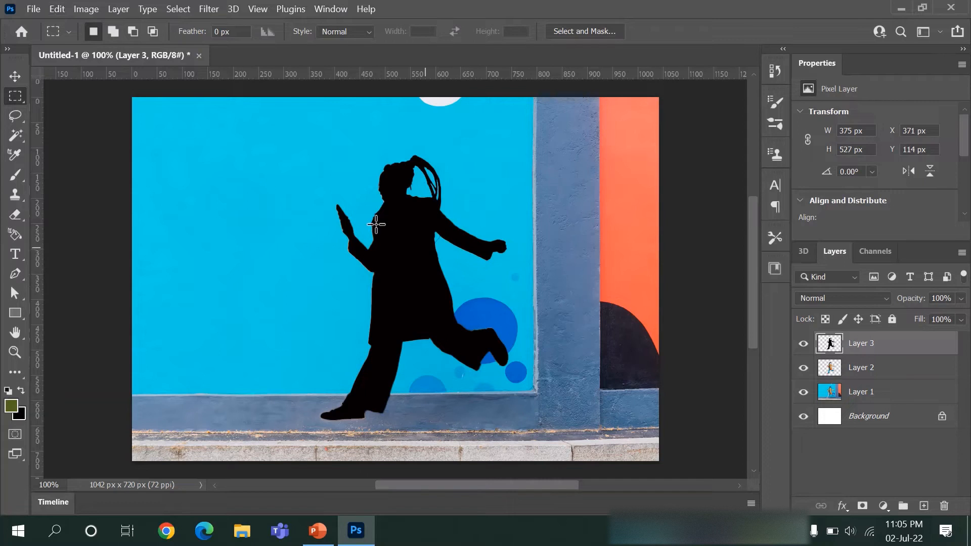
# Offset the silhouette down and right of the woman, and place Puppet Warp pins on its head, torso, hips, arms, front foot and rear leg.
pyautogui.click(14, 77)
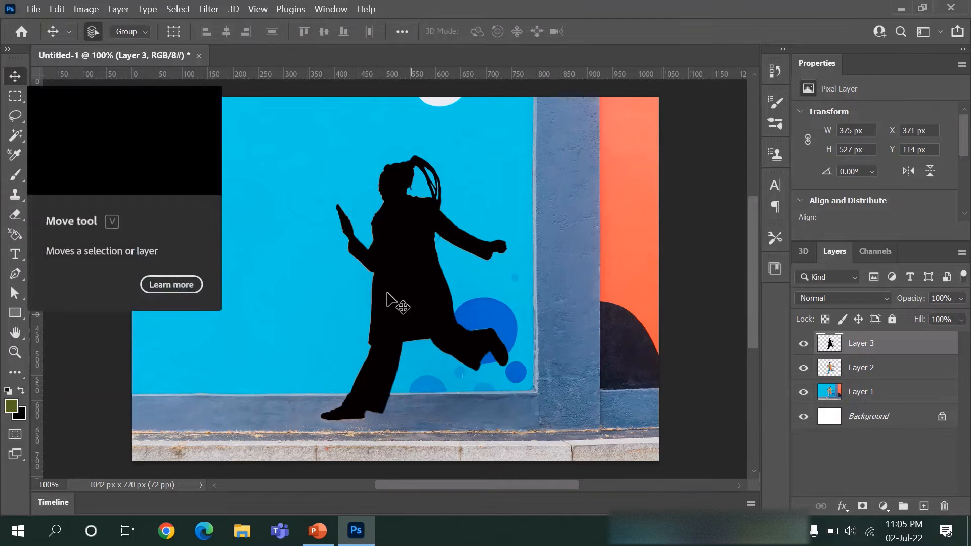
pyautogui.moveTo(402, 279); pyautogui.dragTo(426, 296)
pyautogui.click(57, 8)
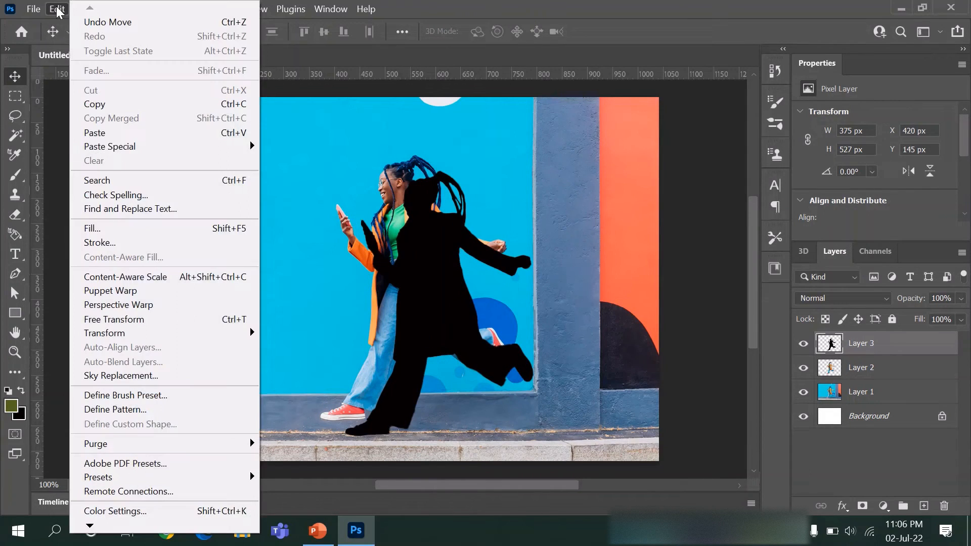
pyautogui.click(136, 291)
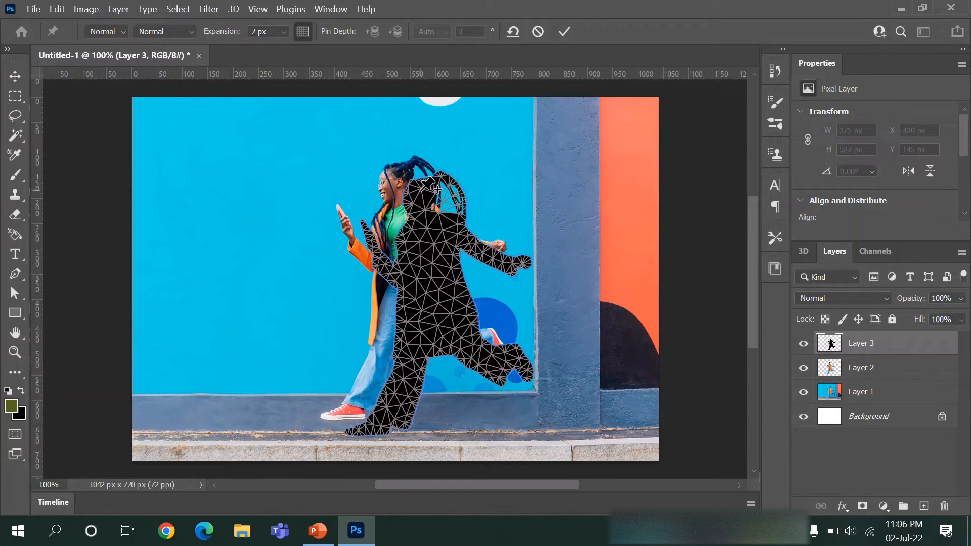
pyautogui.click(420, 191)
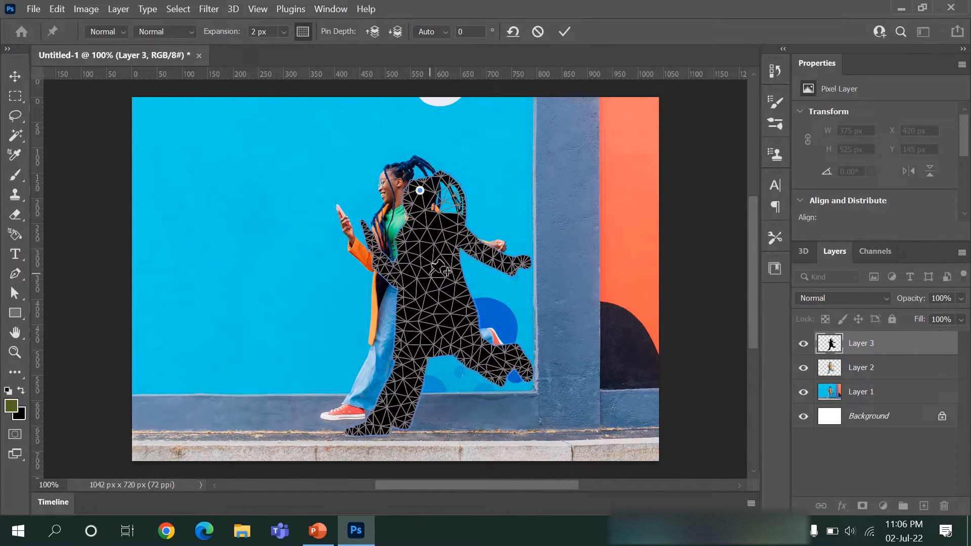
pyautogui.click(430, 273)
pyautogui.click(436, 331)
pyautogui.click(374, 245)
pyautogui.click(513, 264)
pyautogui.click(389, 413)
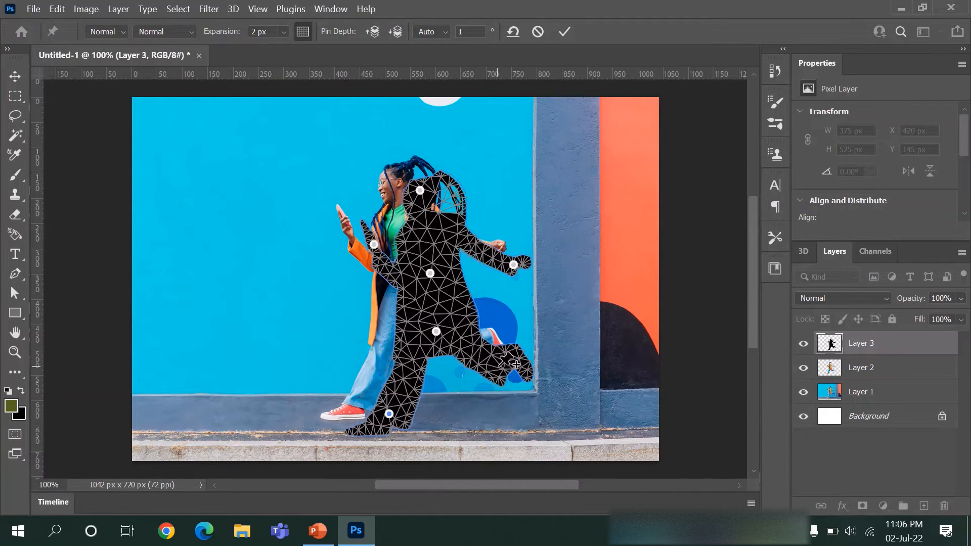
pyautogui.click(498, 367)
pyautogui.click(518, 355)
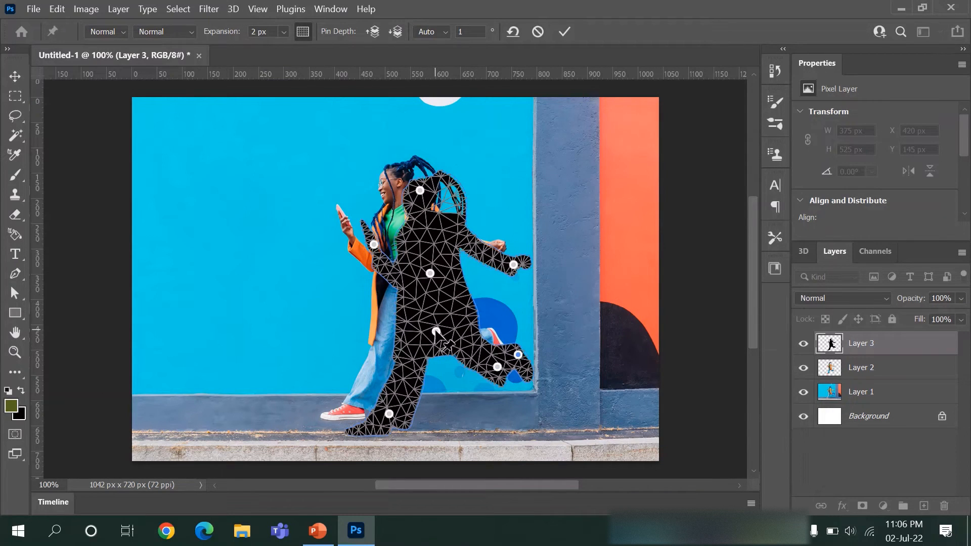
# Warp the silhouette's hips, torso, front arm and head to the right using their pins, so the body shifts away from the woman.
pyautogui.moveTo(436, 331)
pyautogui.mouseDown()
pyautogui.moveTo(437, 282)
pyautogui.moveTo(448, 338)
pyautogui.mouseUp()
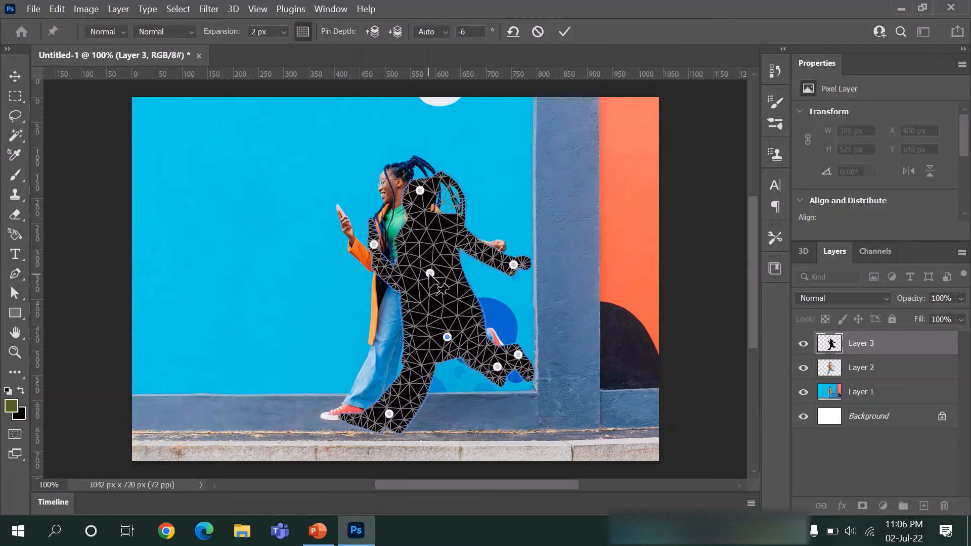
pyautogui.moveTo(430, 274)
pyautogui.mouseDown()
pyautogui.moveTo(483, 225)
pyautogui.moveTo(445, 280)
pyautogui.mouseUp()
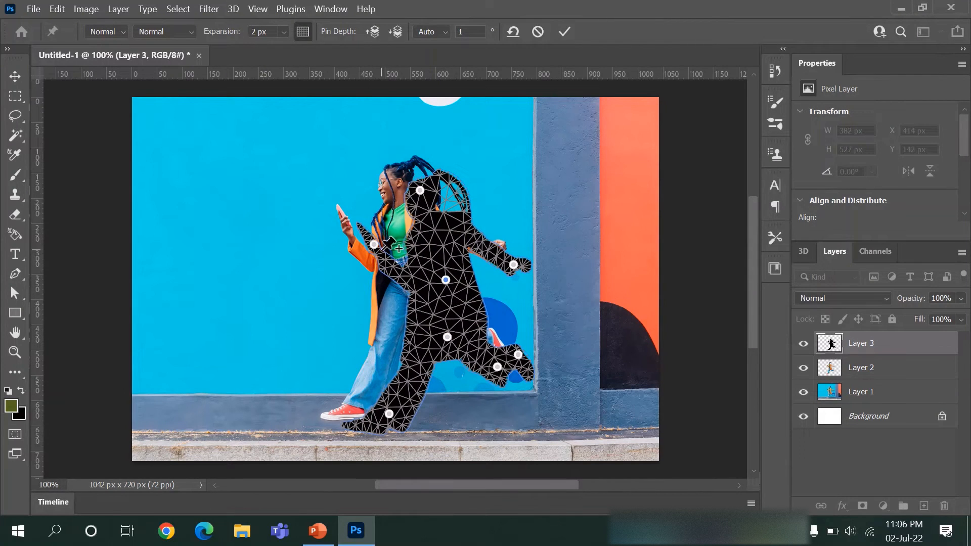
pyautogui.moveTo(374, 244); pyautogui.dragTo(391, 257)
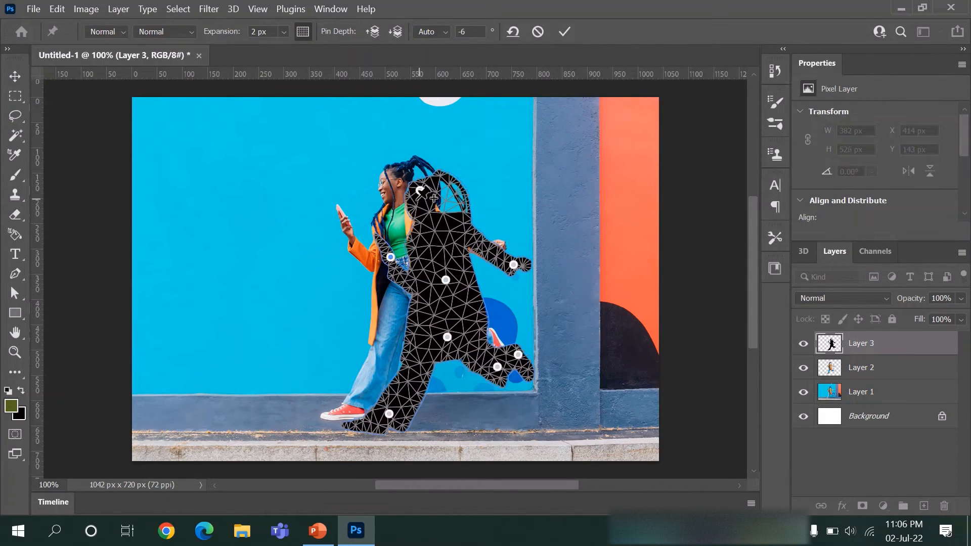
pyautogui.moveTo(419, 190); pyautogui.dragTo(450, 192)
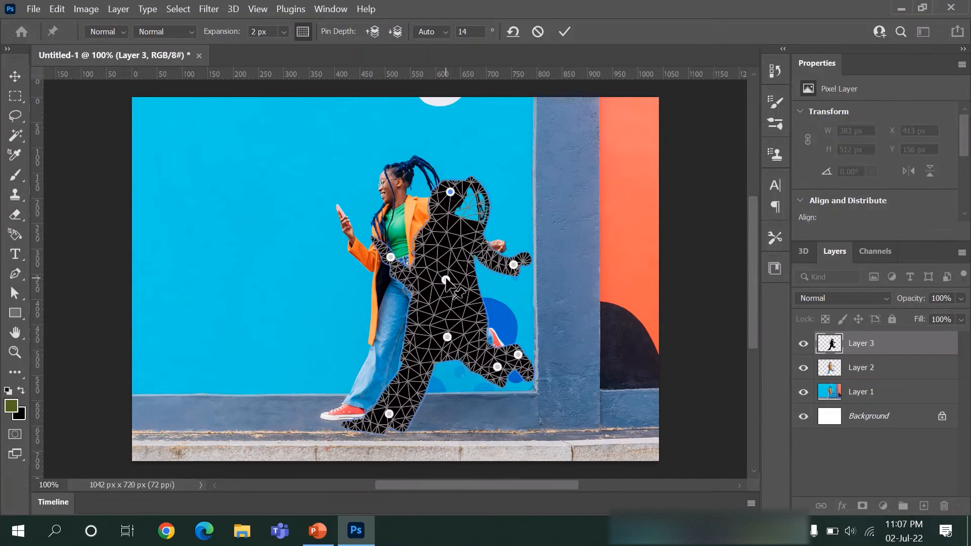
pyautogui.moveTo(446, 279); pyautogui.dragTo(462, 289)
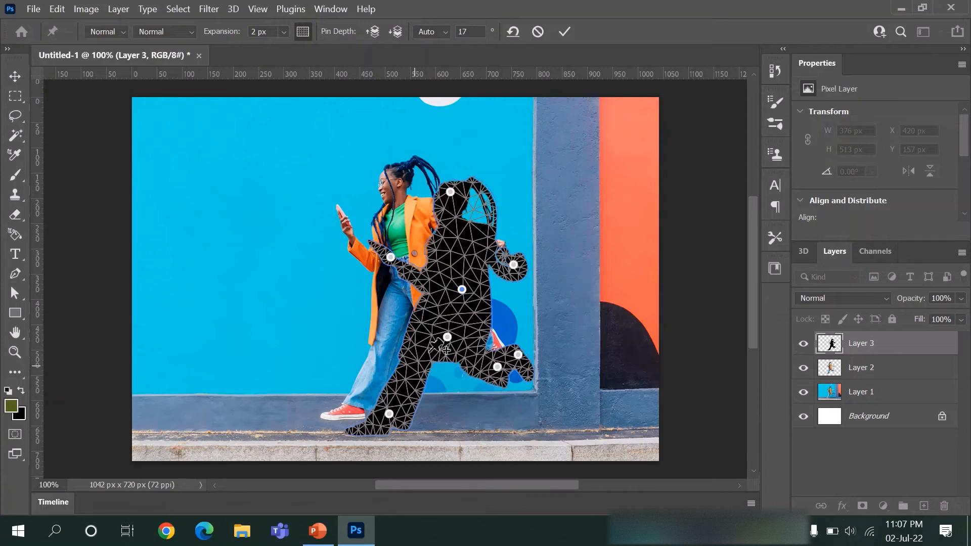
pyautogui.moveTo(447, 339); pyautogui.dragTo(454, 357)
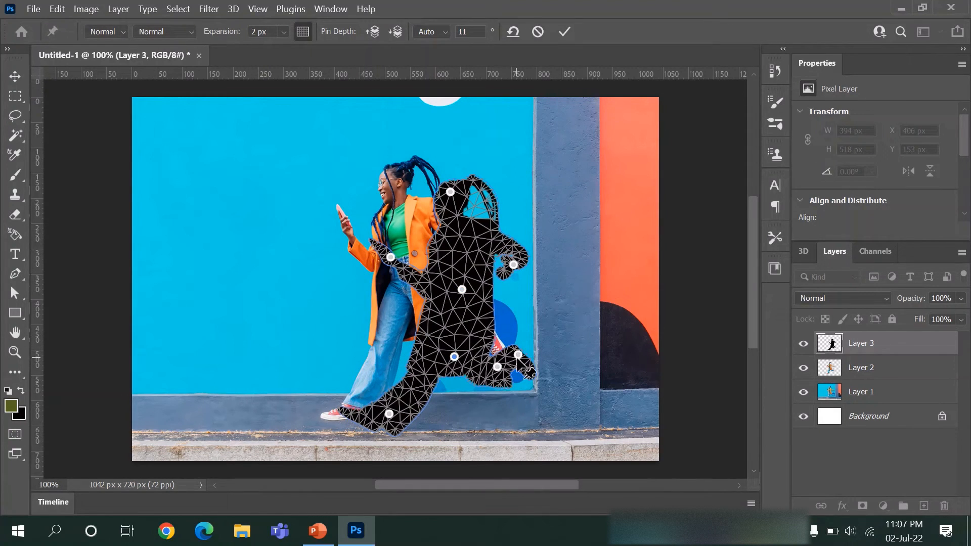
# Stretch the silhouette's rear leg outward, lower the hips, shift torso and head further right, and extend the rear arm across the grey pillar.
pyautogui.moveTo(518, 356); pyautogui.dragTo(513, 385)
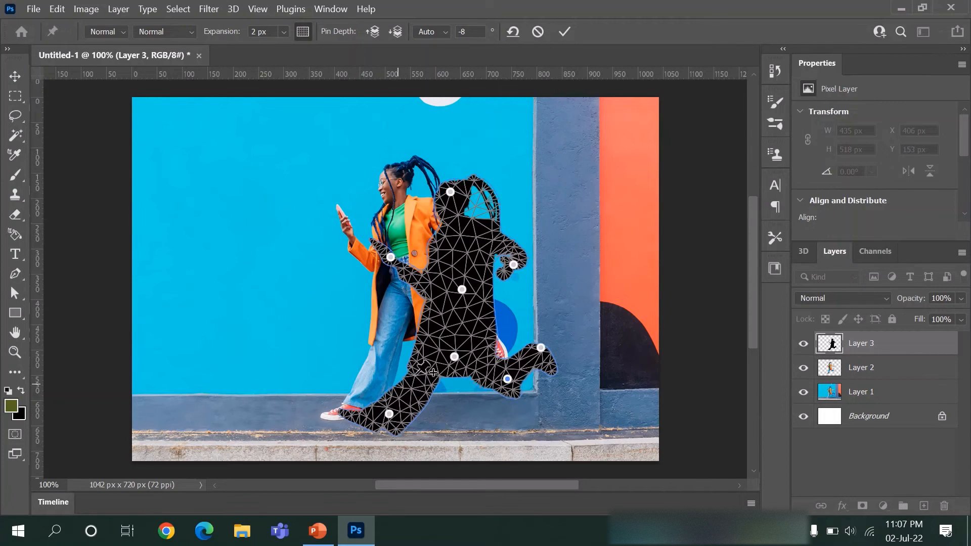
pyautogui.moveTo(455, 358); pyautogui.dragTo(455, 371)
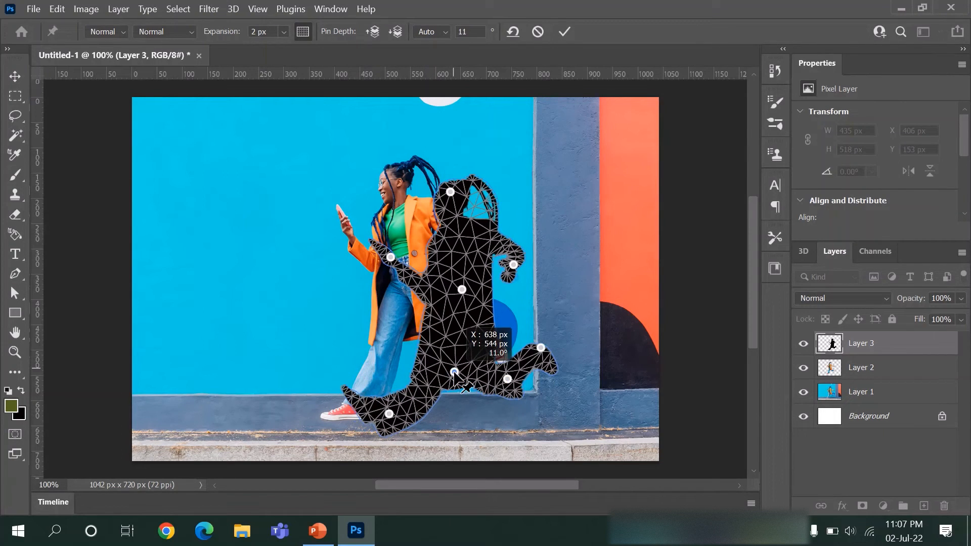
pyautogui.moveTo(462, 289); pyautogui.dragTo(487, 305)
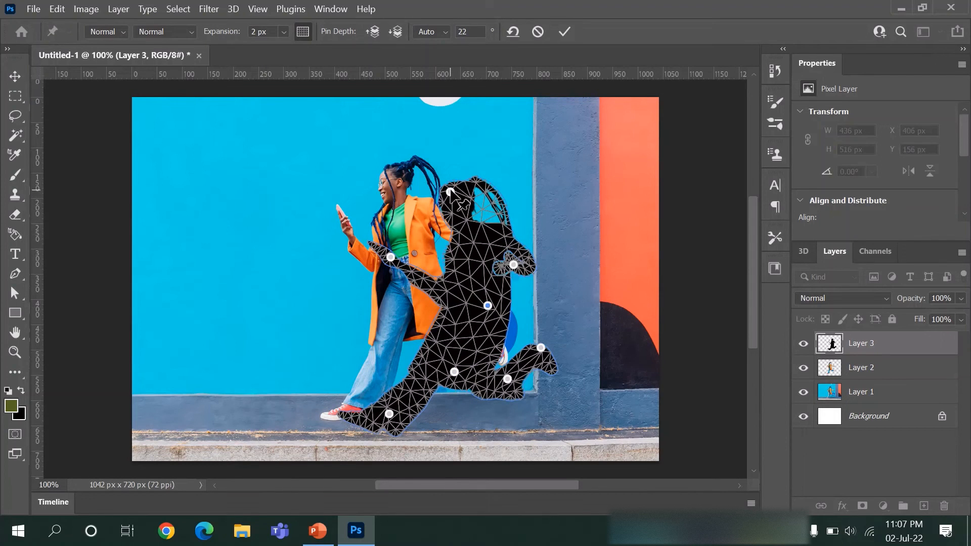
pyautogui.moveTo(450, 192); pyautogui.dragTo(469, 199)
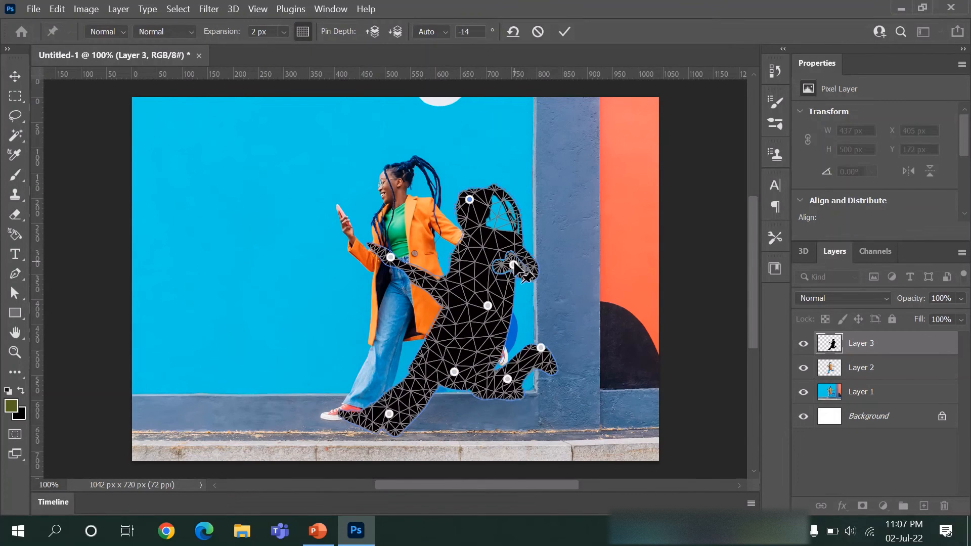
pyautogui.moveTo(513, 265); pyautogui.dragTo(566, 293)
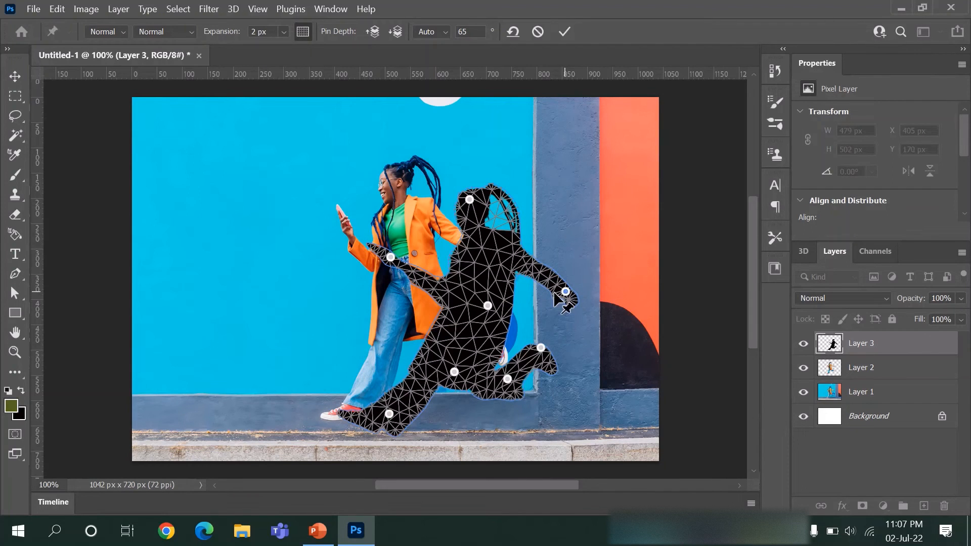
# Apply the Puppet Warp and move the silhouette's Layer 3 beneath Layer 2.
pyautogui.click(15, 77)
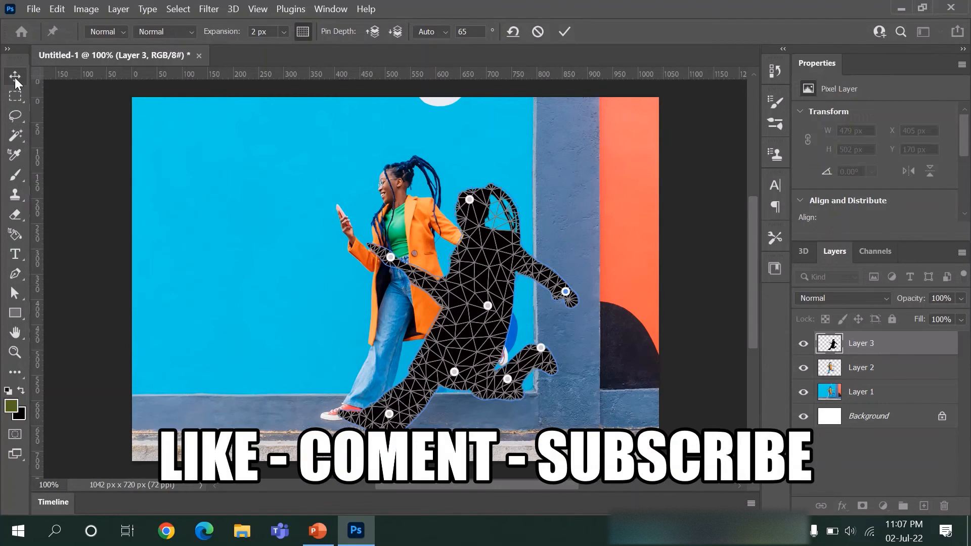
pyautogui.click(477, 220)
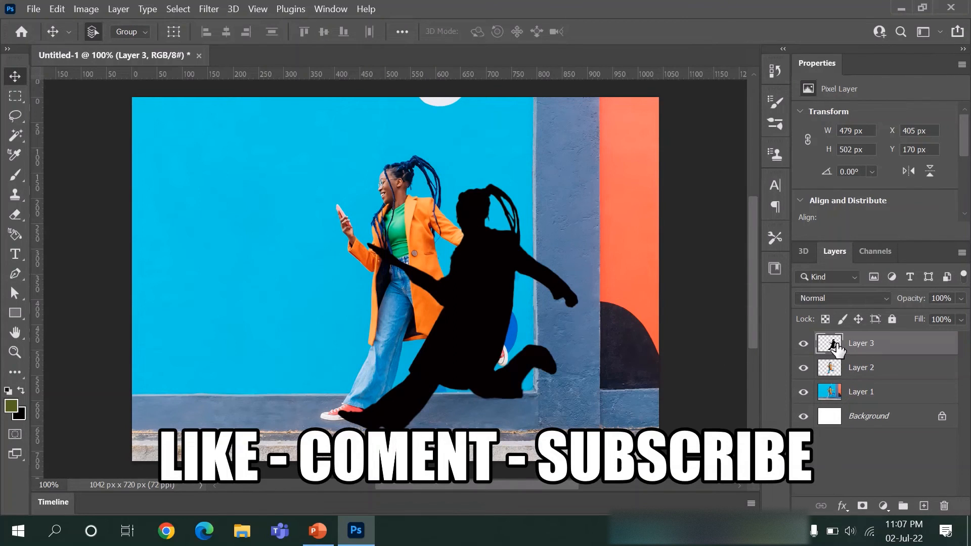
pyautogui.moveTo(839, 348); pyautogui.dragTo(854, 389)
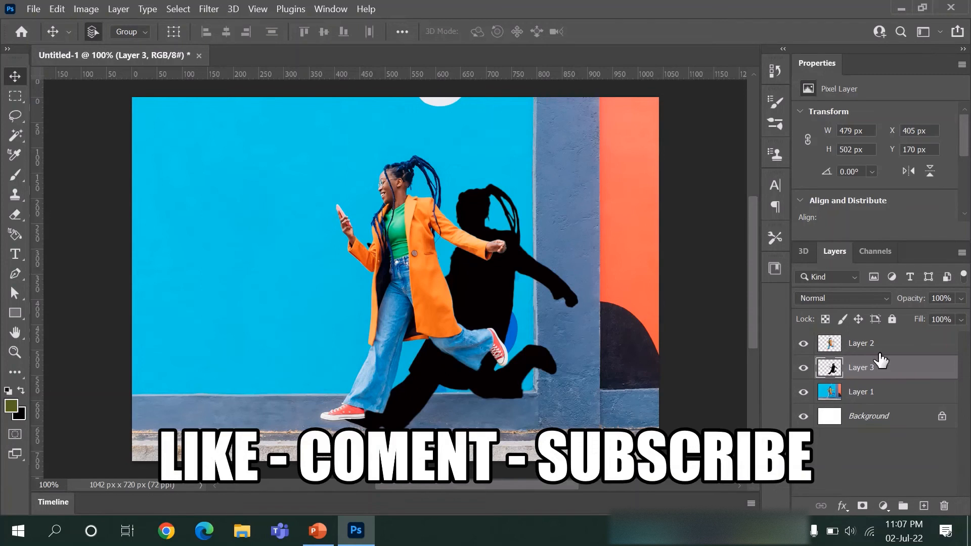